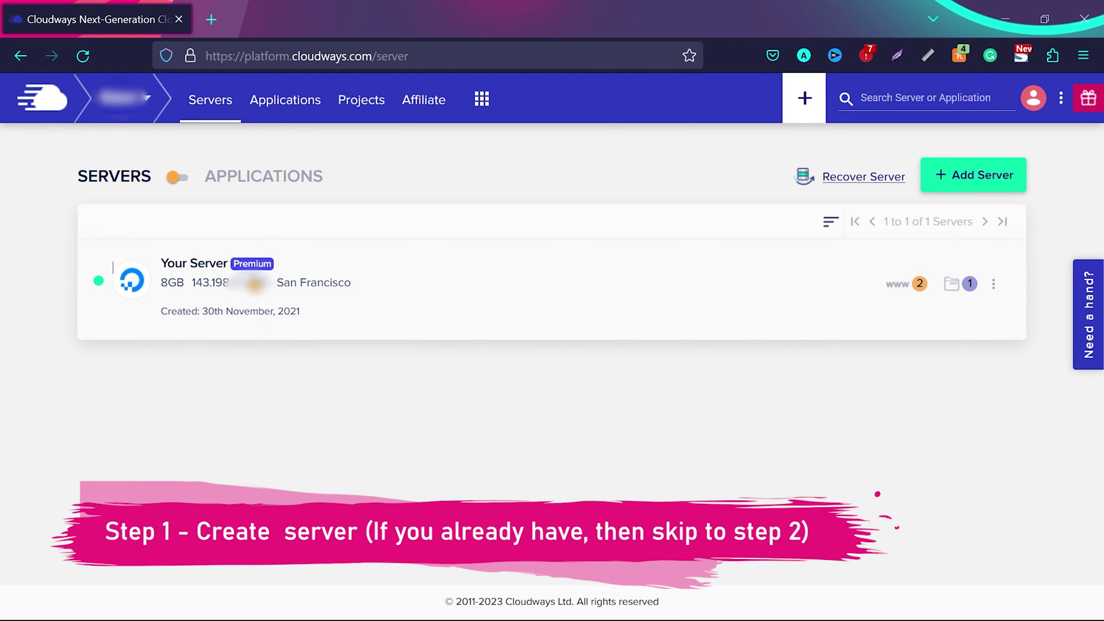
# Begin a new Cloudways server and list the applications it can deploy
pyautogui.click(975, 178)
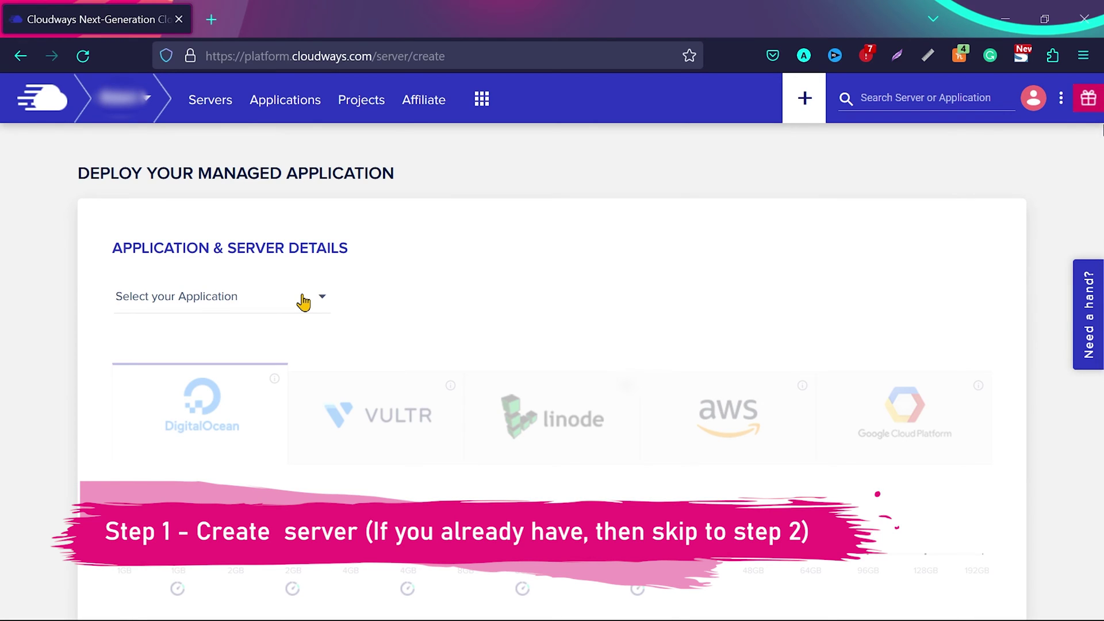
pyautogui.click(304, 302)
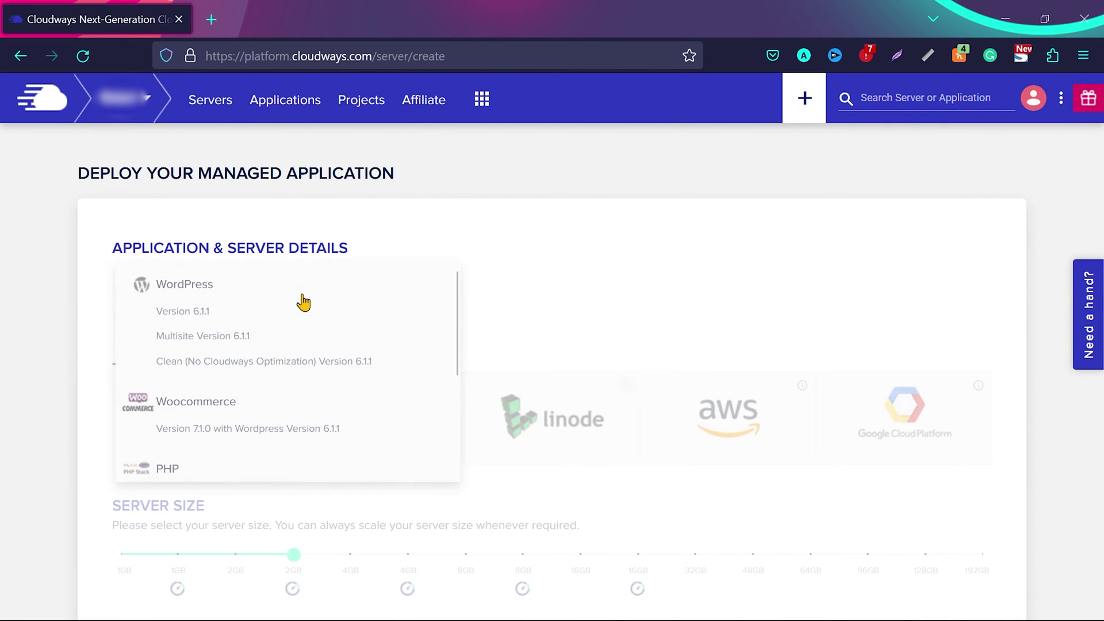
# Fill in WordPress 6.1.1, app 'my website', server 'Main server' and 1GB size, without launching
pyautogui.click(190, 312)
pyautogui.click(398, 220)
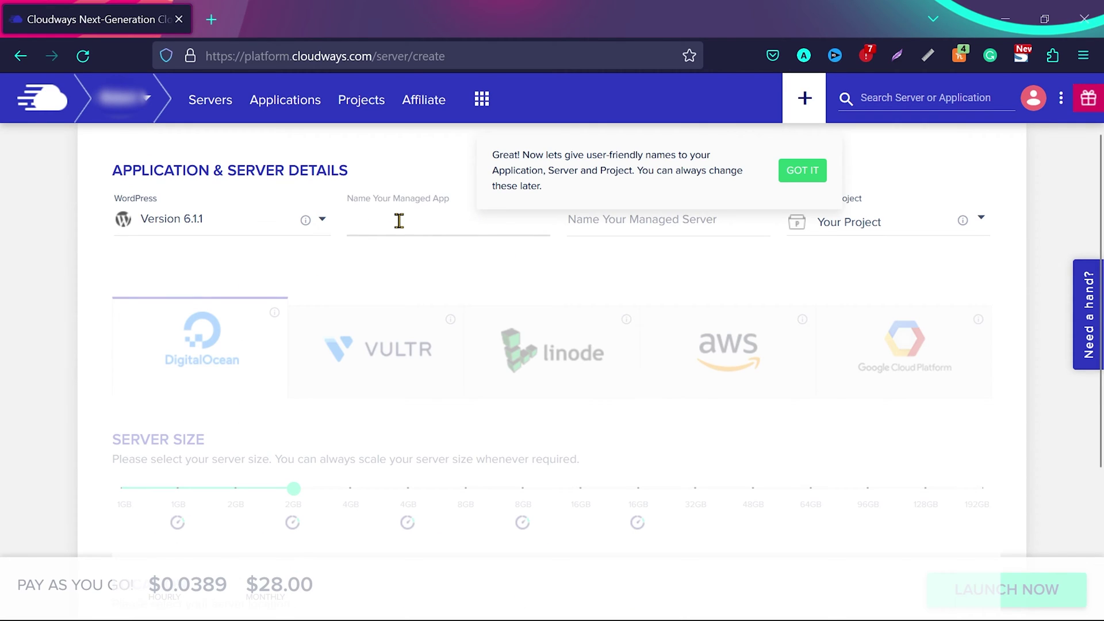
pyautogui.write('my website')
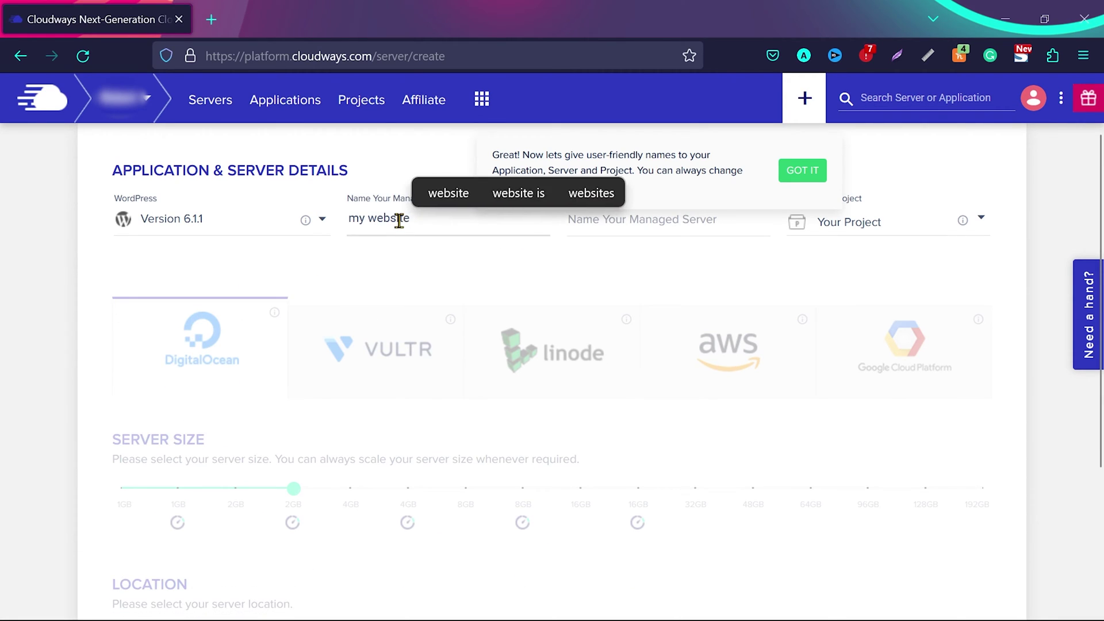
pyautogui.click(654, 218)
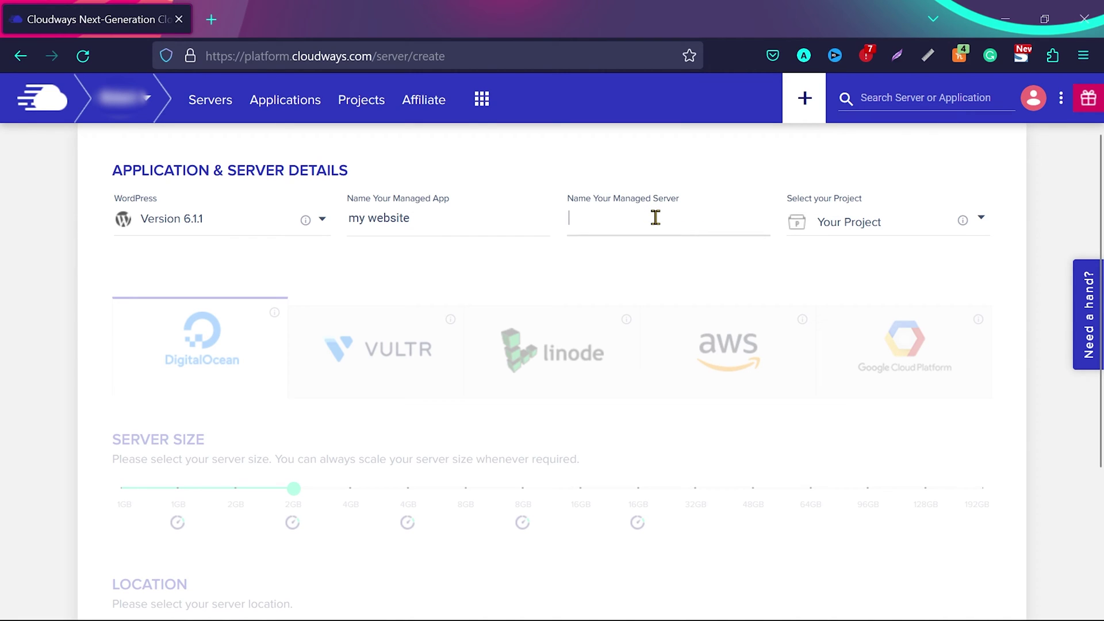
pyautogui.write('Main server')
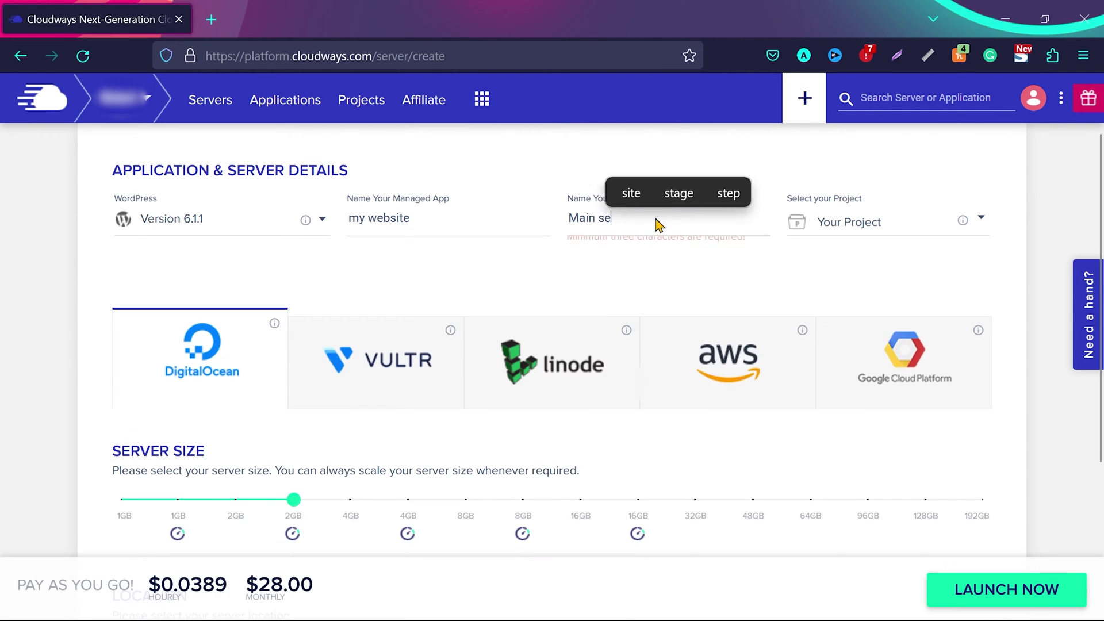
pyautogui.click(543, 283)
pyautogui.scroll(-1, 543, 283)
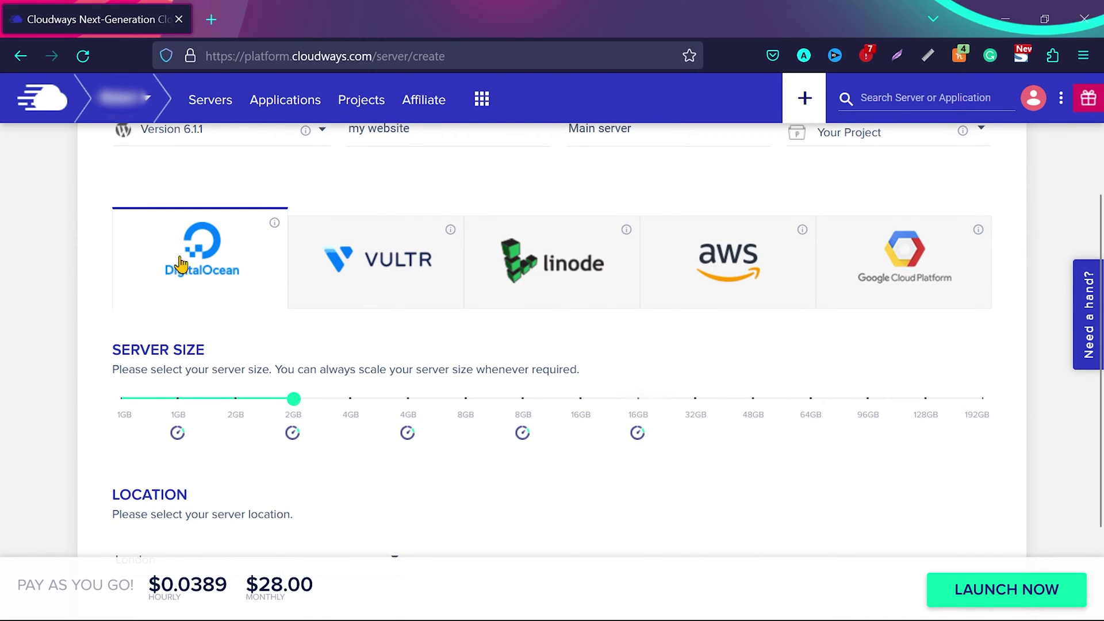
pyautogui.moveTo(293, 500)
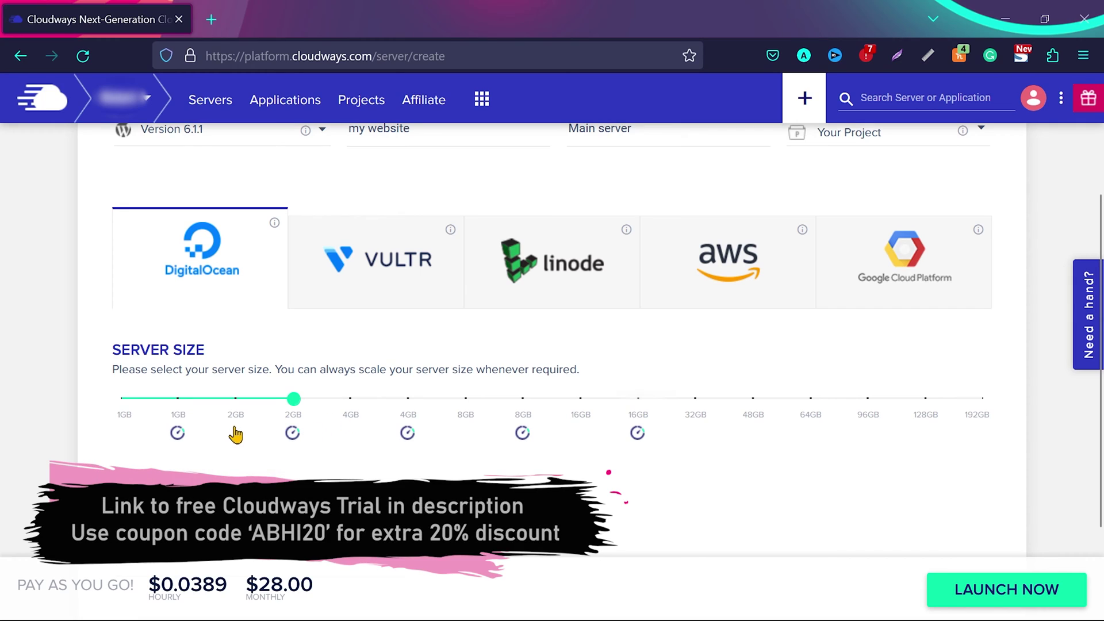
pyautogui.moveTo(179, 500)
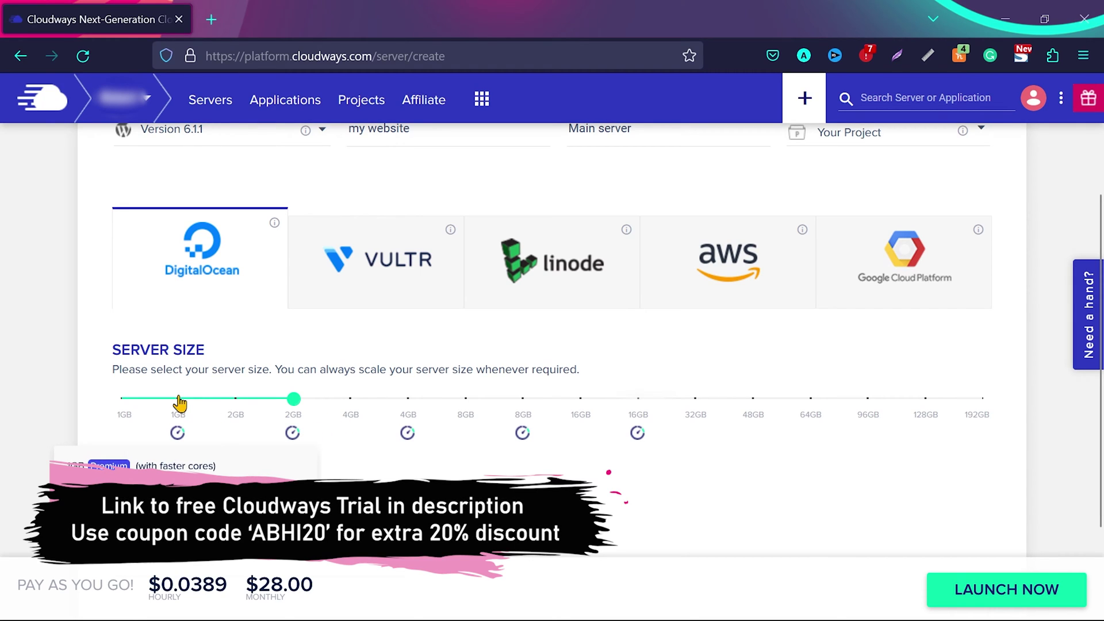
pyautogui.click(180, 402)
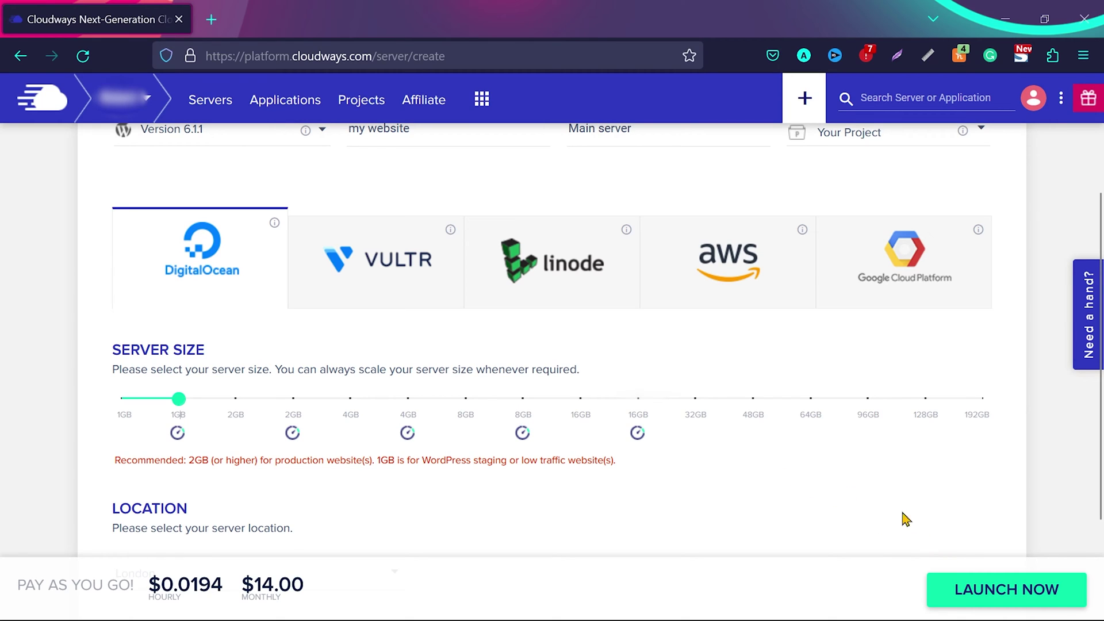
pyautogui.click(1006, 591)
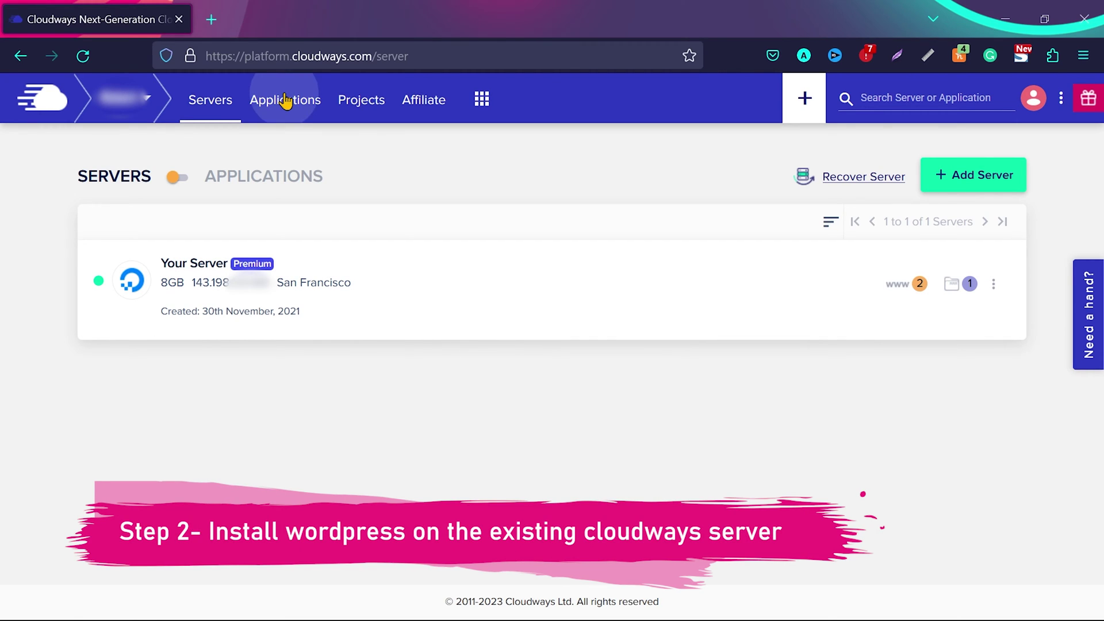
# From the Applications list, add a new application hosted on Your Server
pyautogui.click(285, 101)
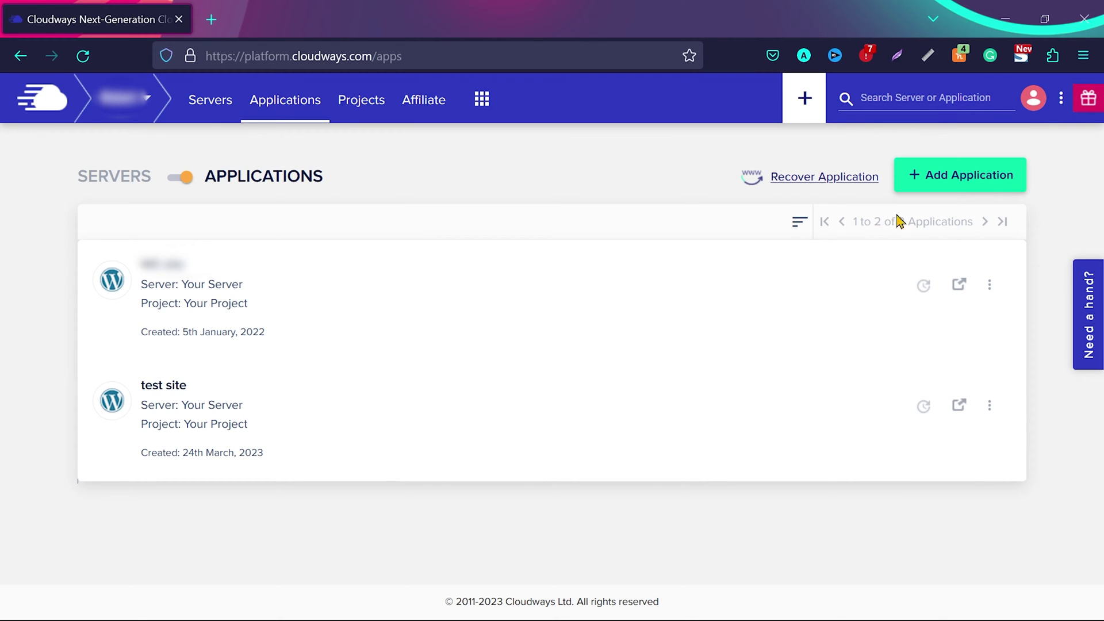
pyautogui.click(957, 180)
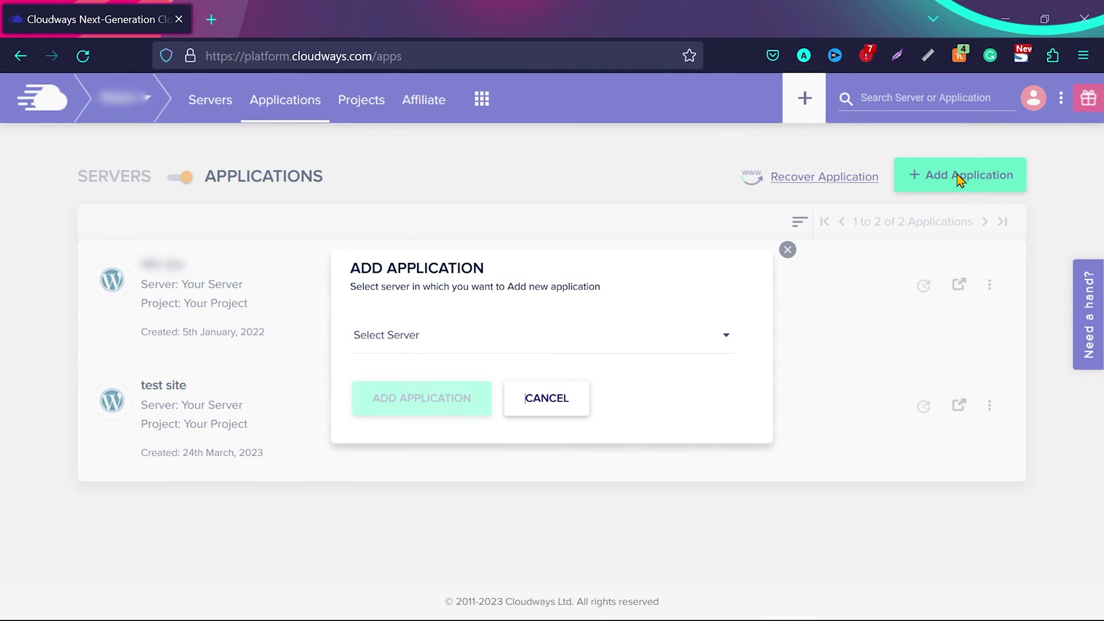
pyautogui.click(538, 335)
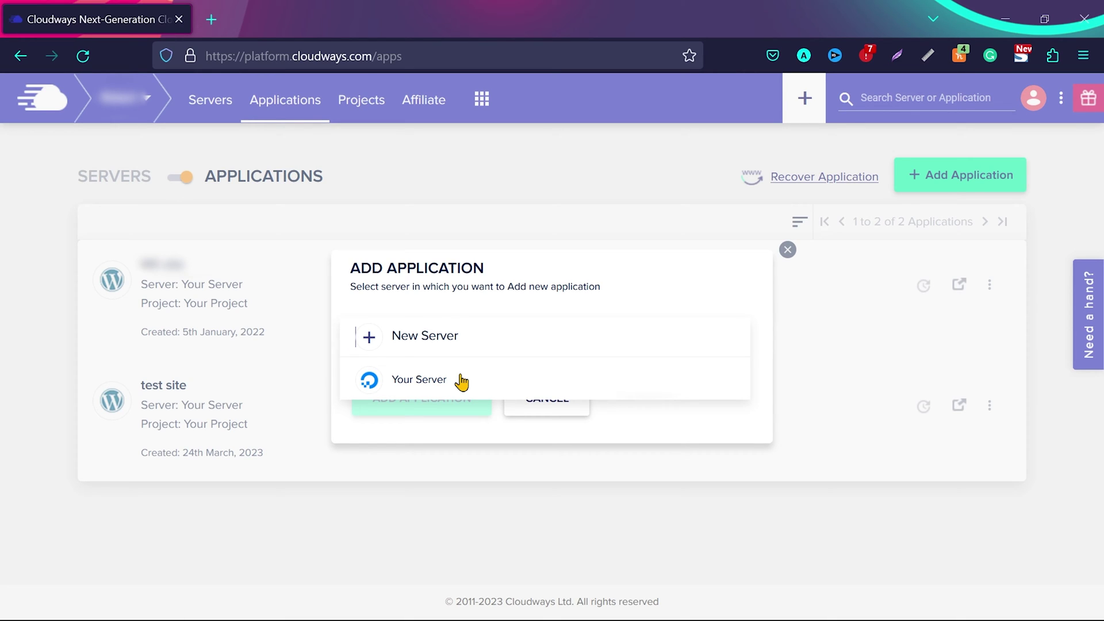
pyautogui.click(461, 381)
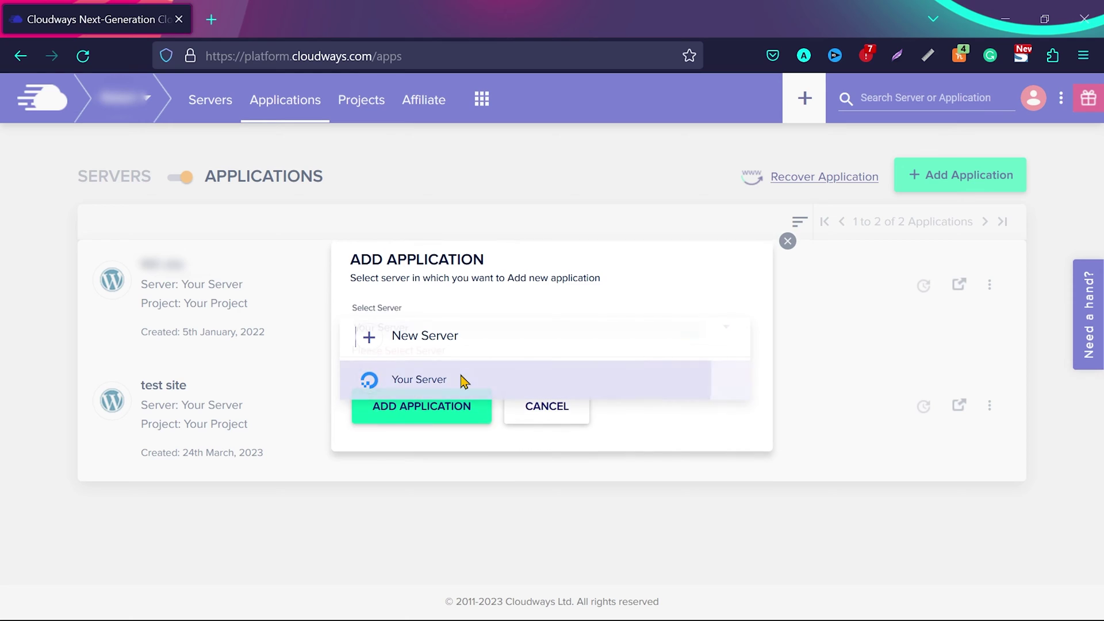
pyautogui.click(430, 399)
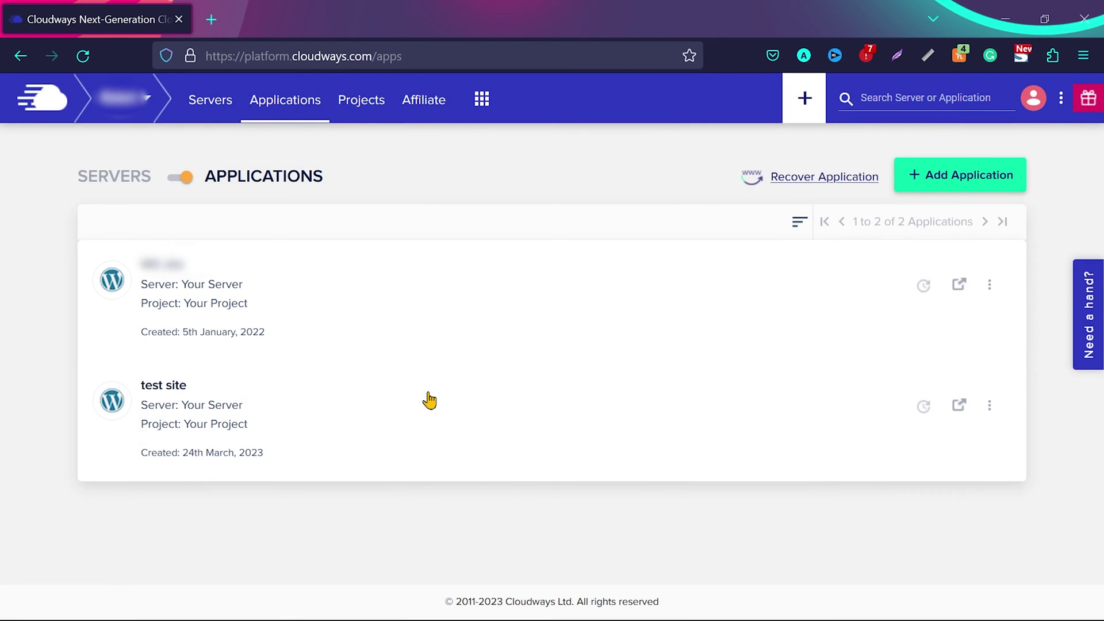
# Install a WordPress 6.1.1 application named 'New blog' on Your Server
pyautogui.click(479, 366)
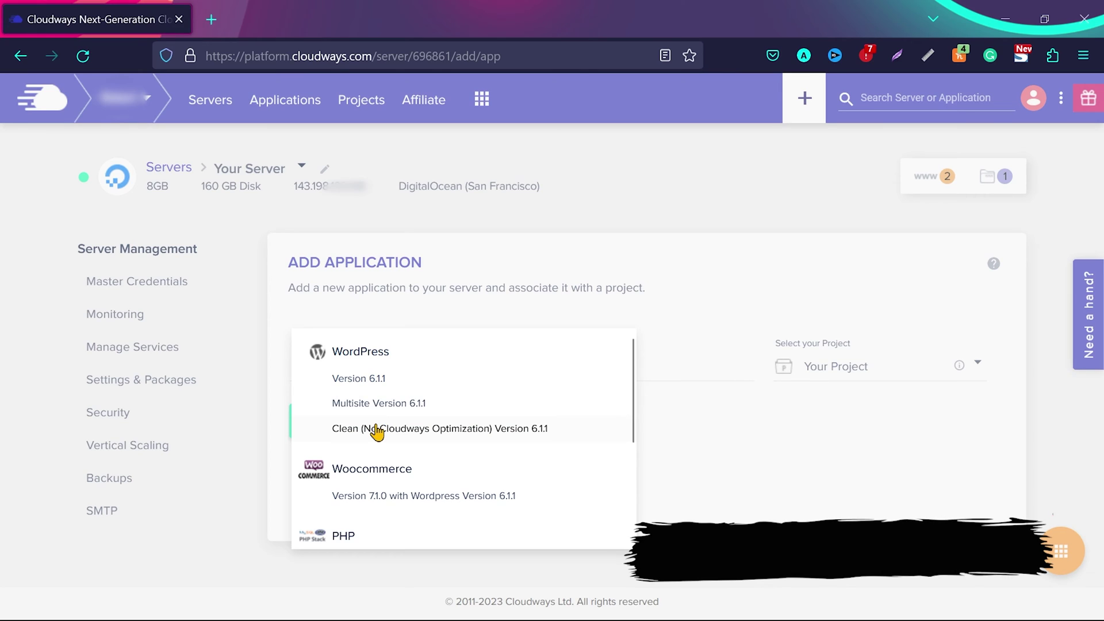
pyautogui.scroll(-2, 376, 432)
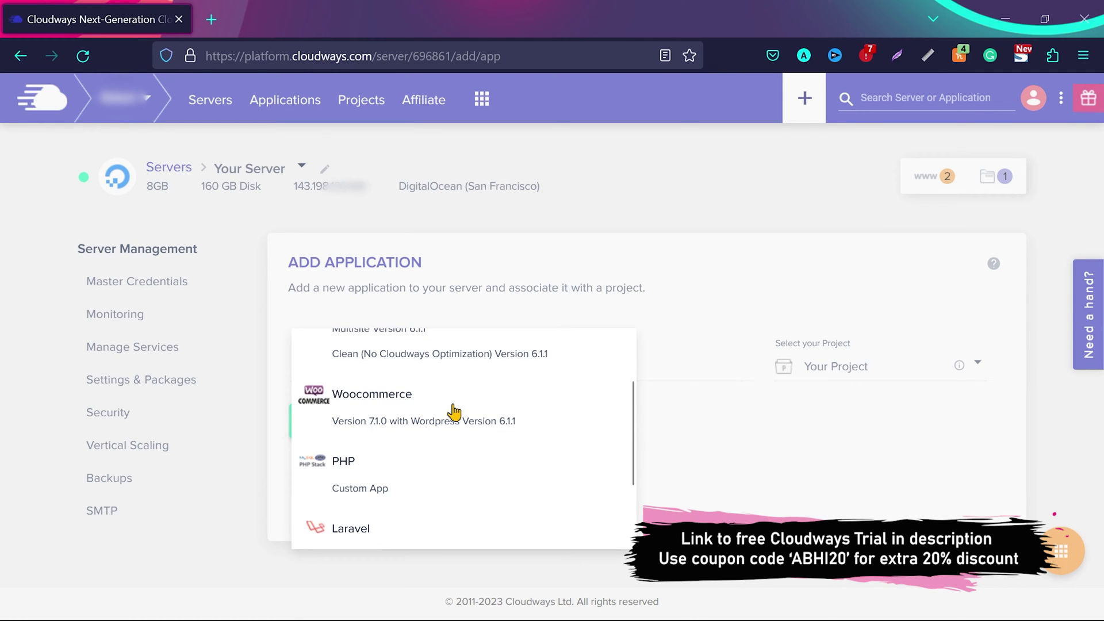
pyautogui.scroll(-1, 455, 412)
pyautogui.scroll(-1, 454, 412)
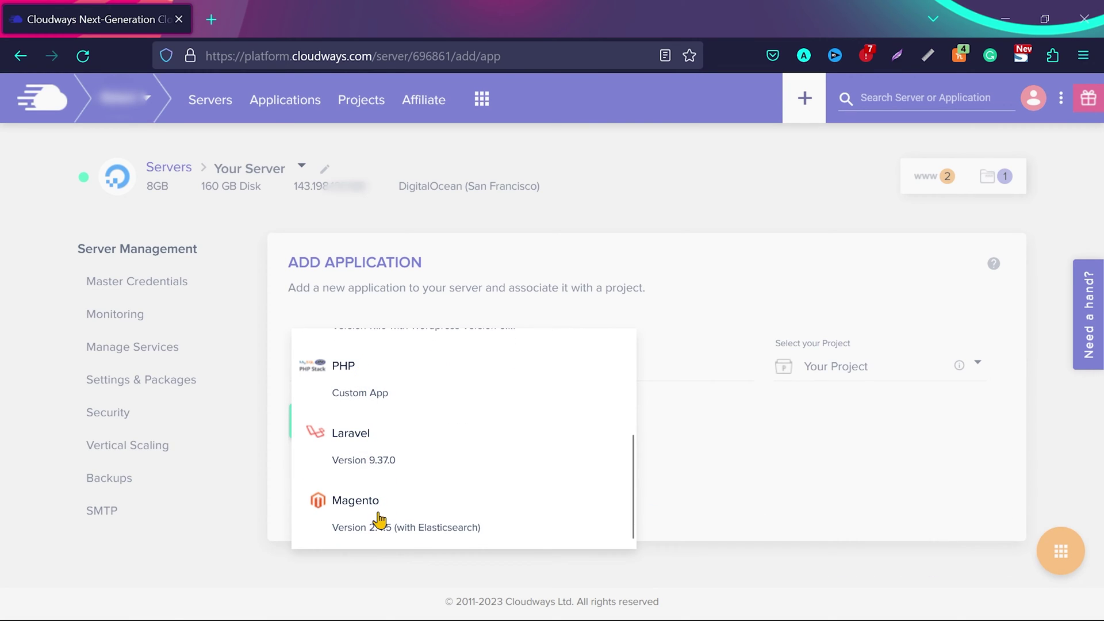
pyautogui.scroll(3, 457, 448)
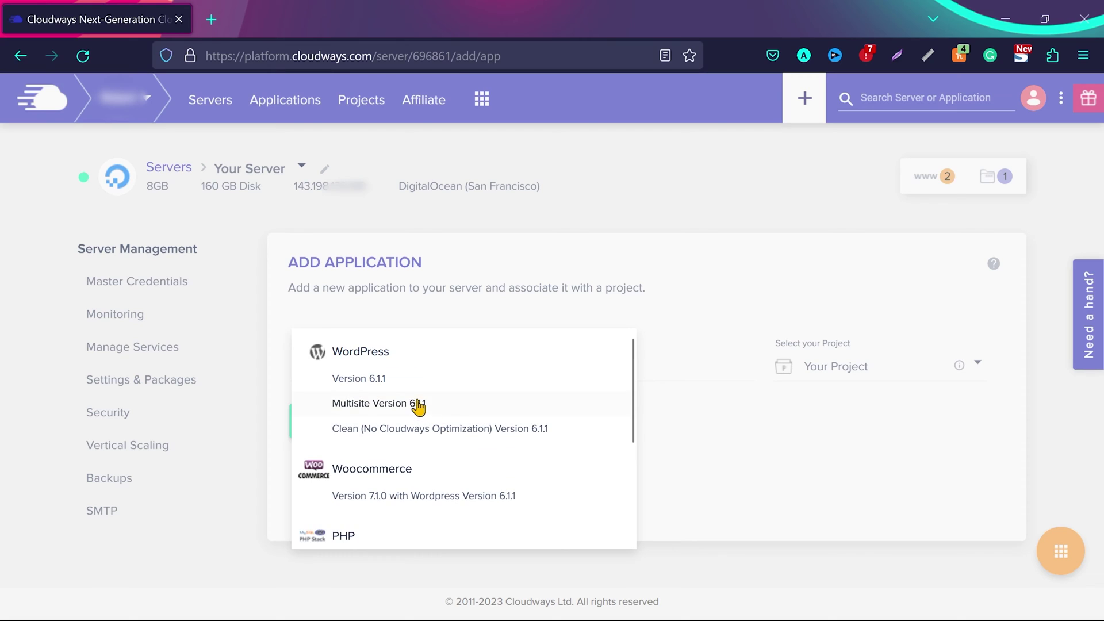
pyautogui.click(387, 380)
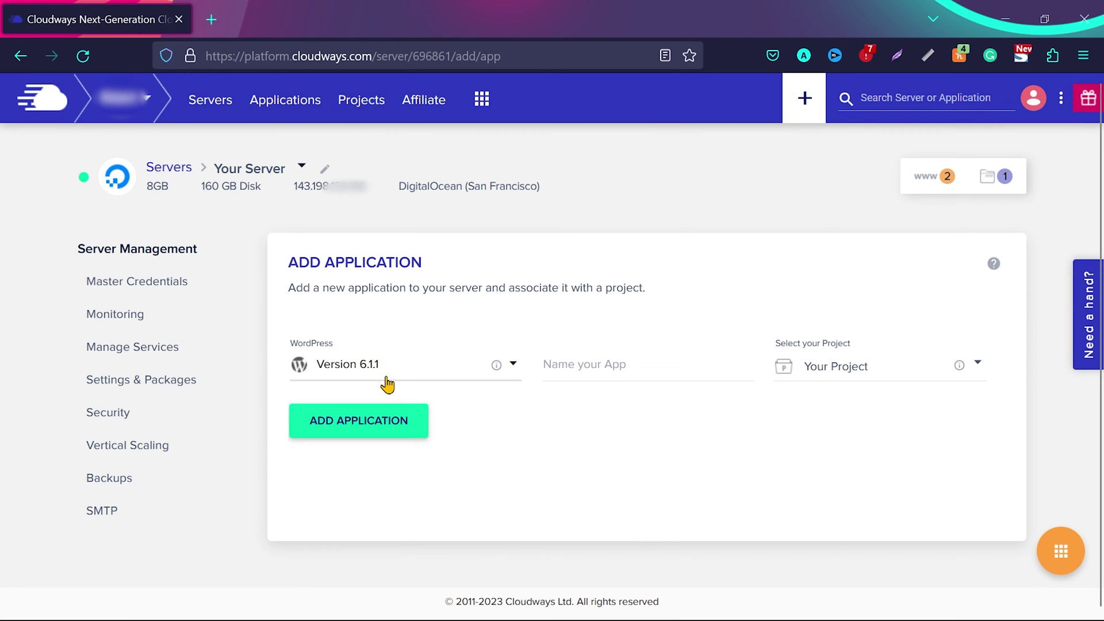
pyautogui.click(640, 365)
pyautogui.write('New blog')
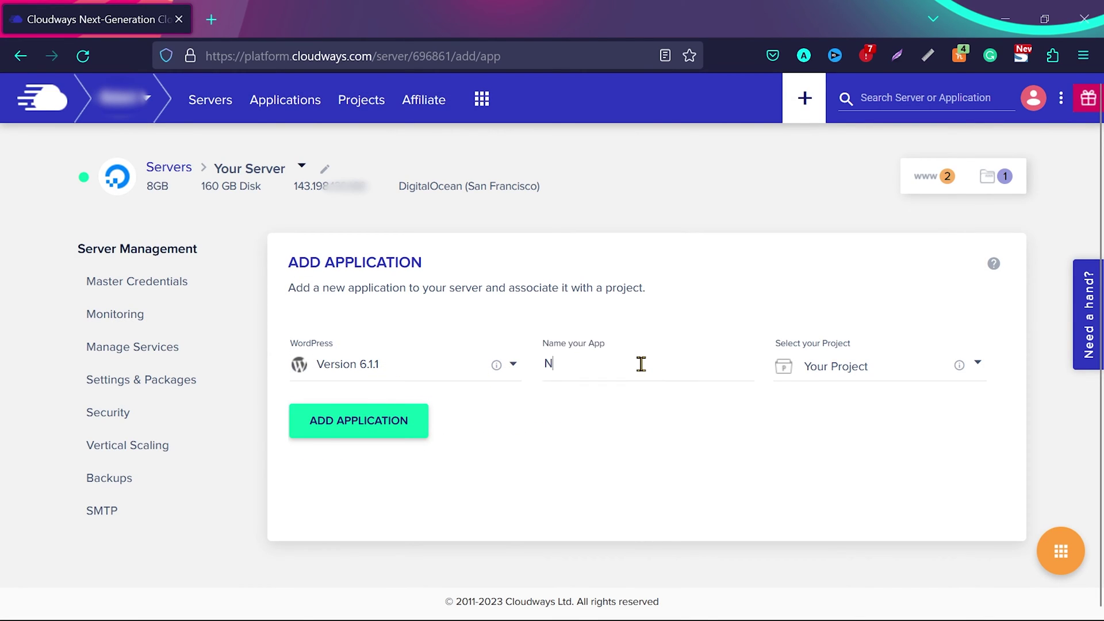
pyautogui.click(328, 420)
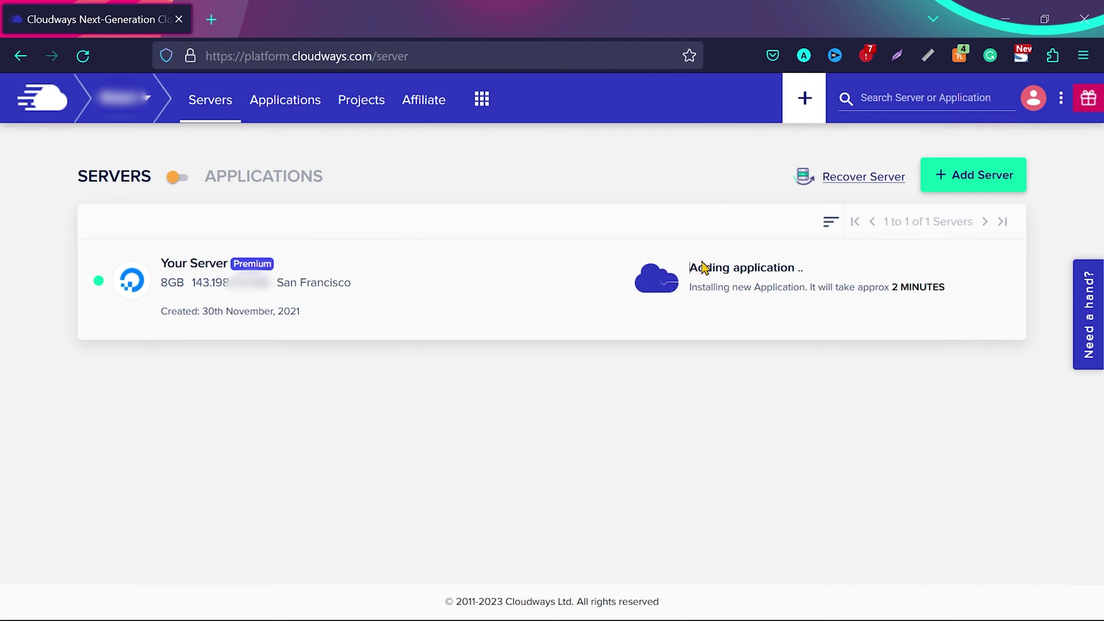
pyautogui.moveTo(688, 267); pyautogui.dragTo(780, 267)
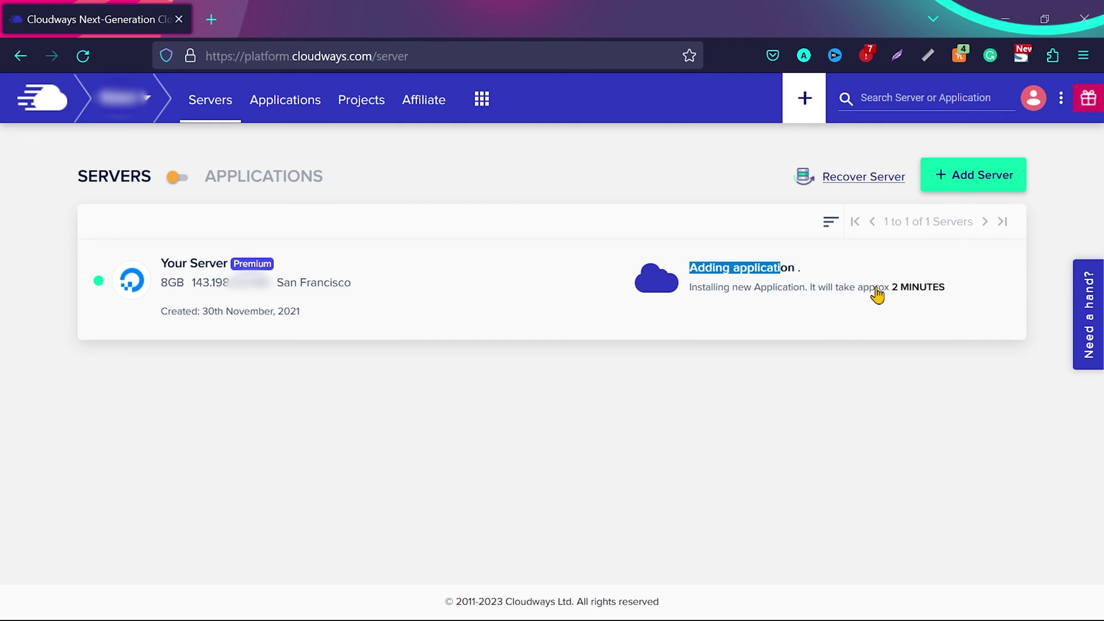
# Preview New blog's live WordPress site from its Application URL, then return to Cloudways
pyautogui.click(287, 107)
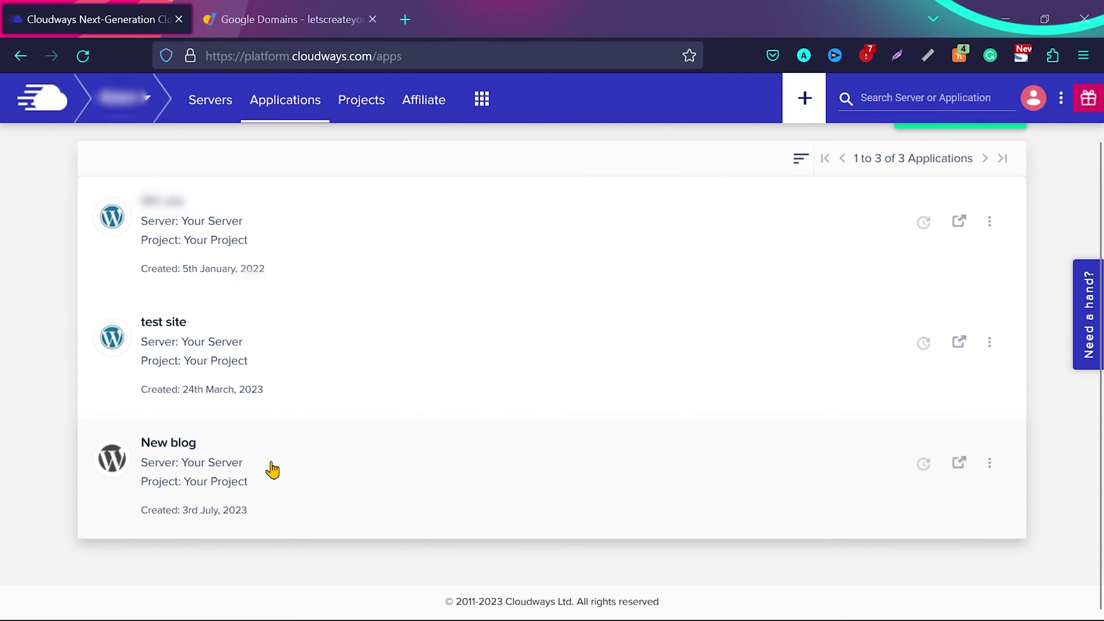
pyautogui.click(273, 469)
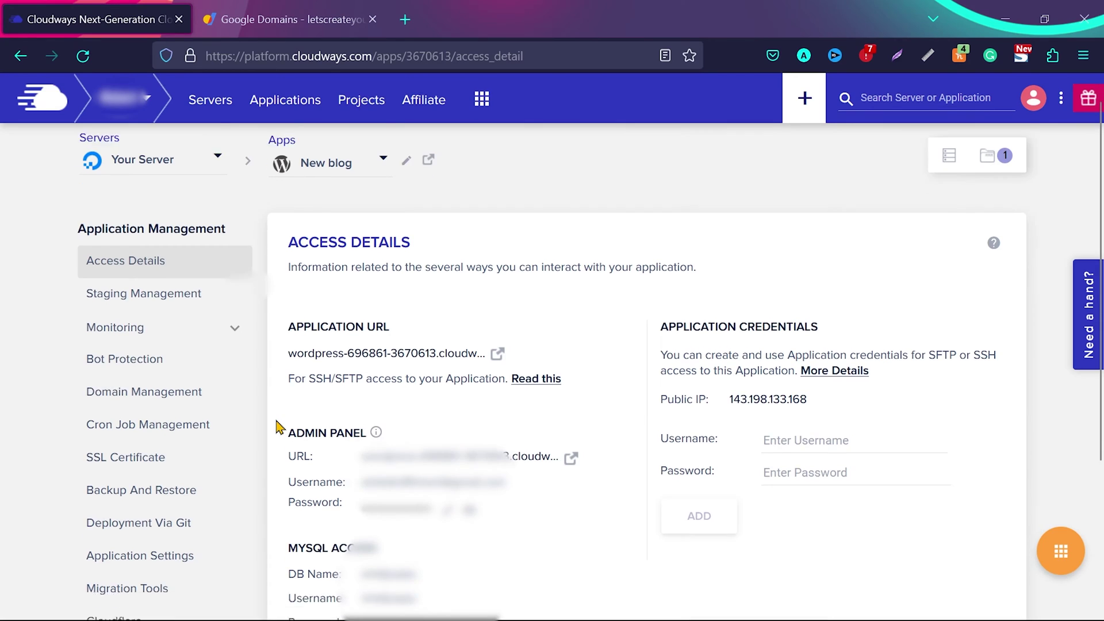
pyautogui.scroll(-1, 272, 469)
pyautogui.click(499, 324)
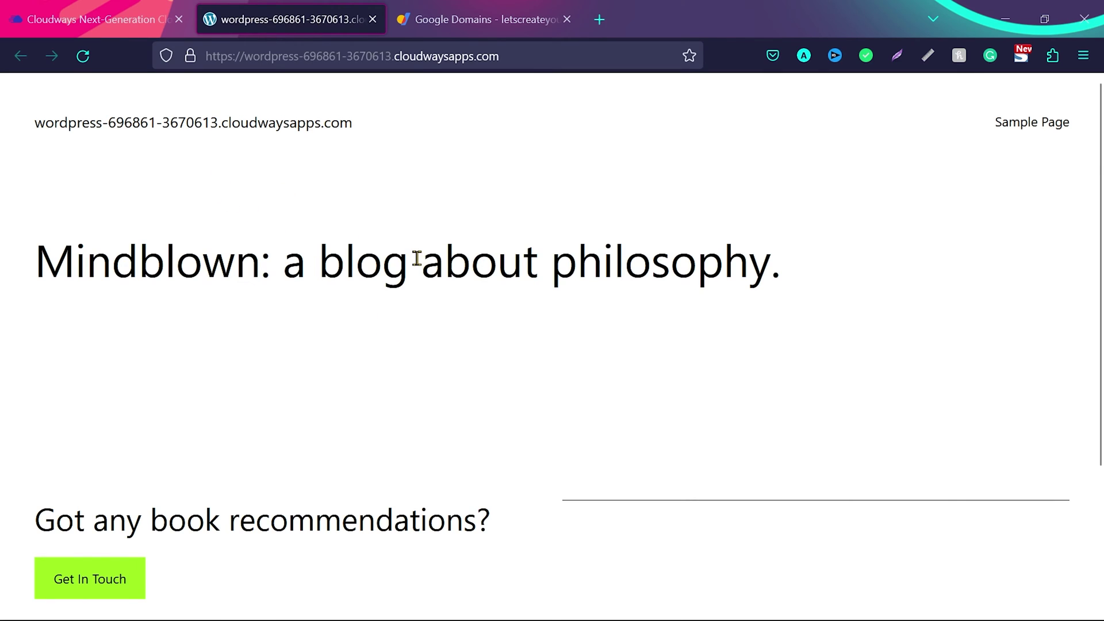
pyautogui.click(97, 19)
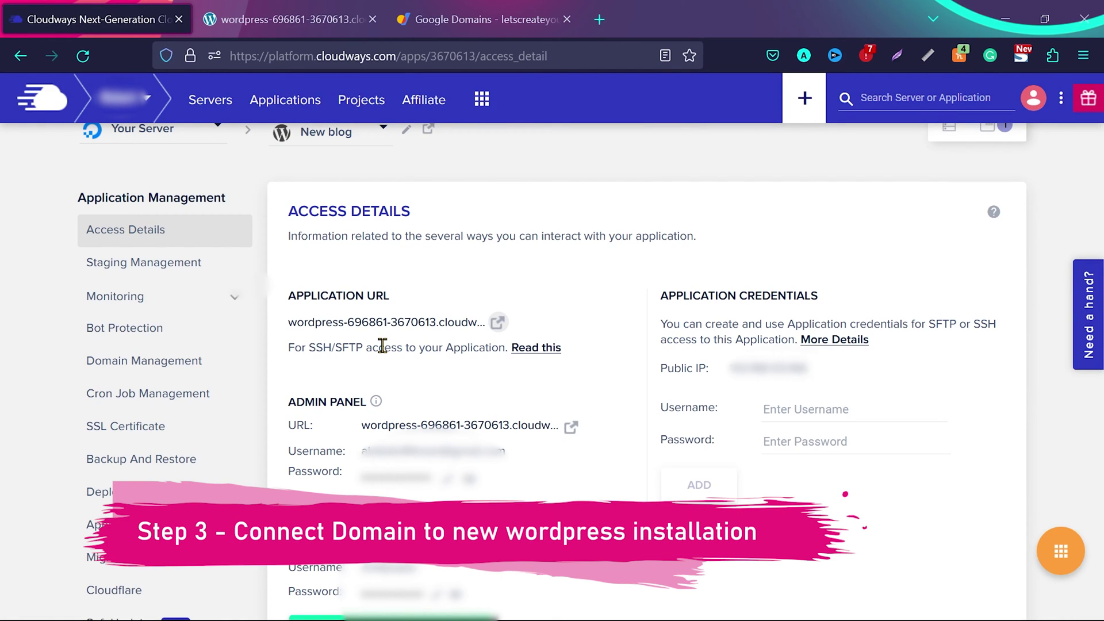
# Add letscreateyourwebsite.com as New blog's alias domain and view its options menu
pyautogui.click(162, 365)
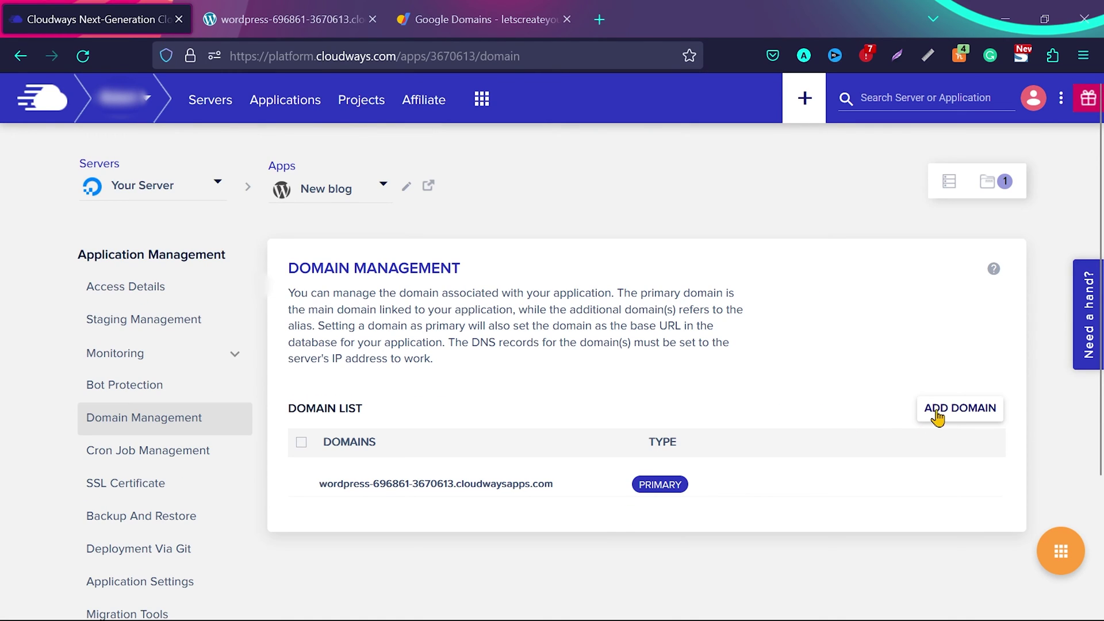
pyautogui.click(937, 412)
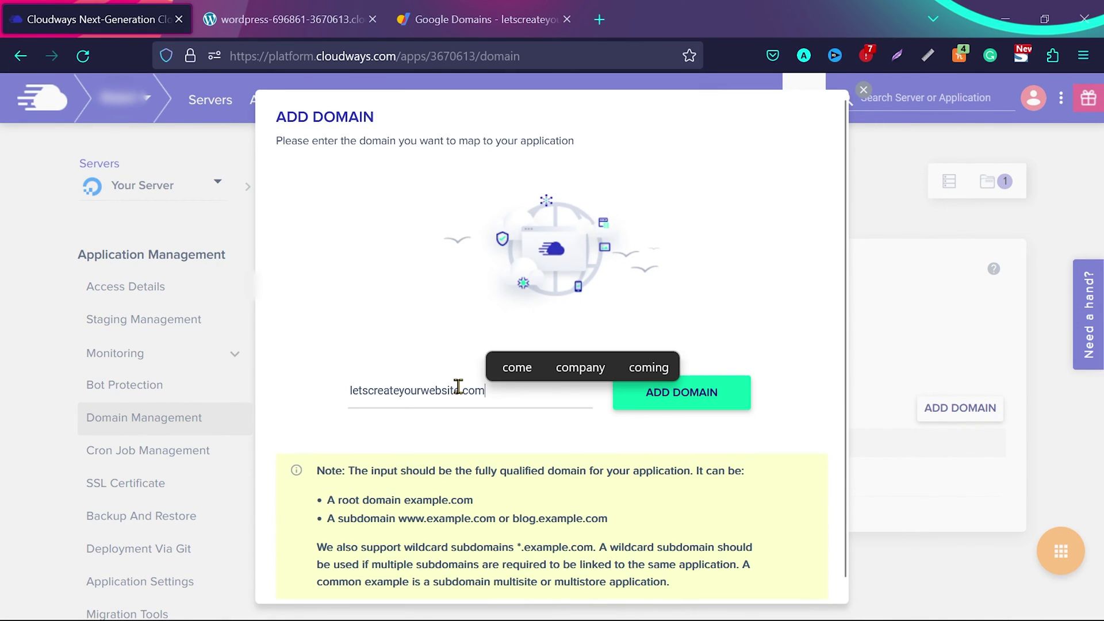
pyautogui.click(688, 398)
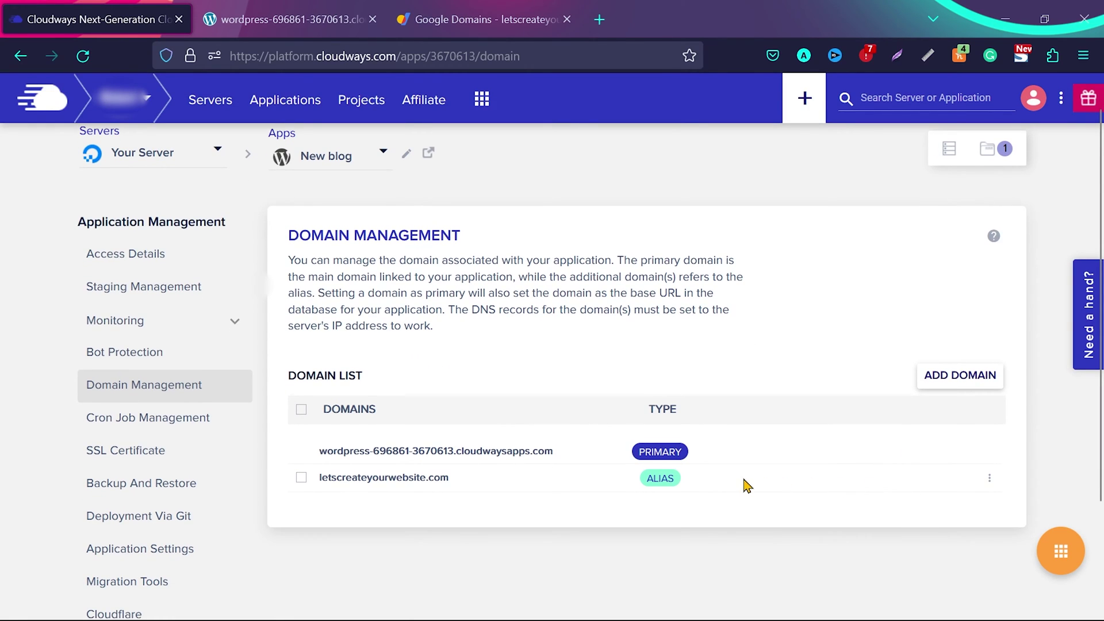
pyautogui.click(992, 481)
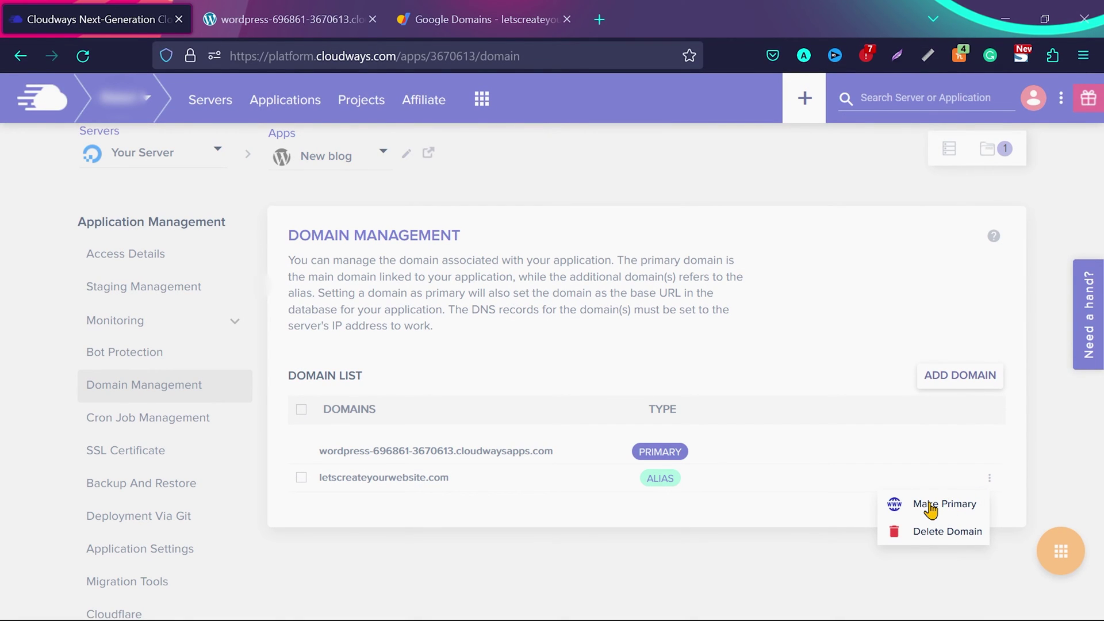
# Show letscreateyourwebsite.com's Google Domains DNS records and select the A record IP 185.146.22.237
pyautogui.click(477, 19)
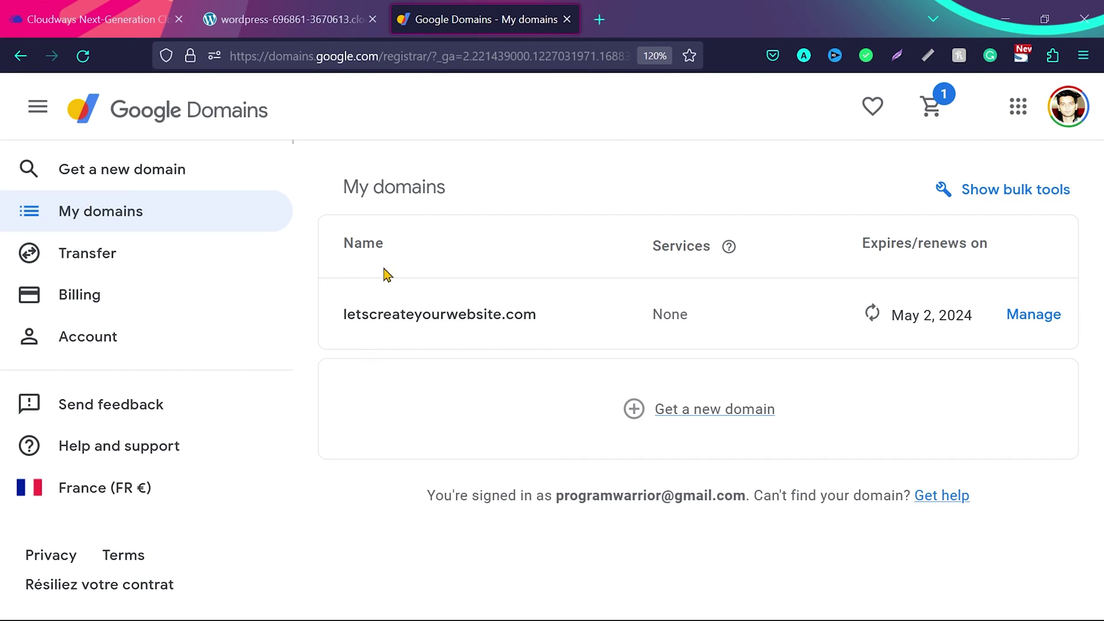
pyautogui.click(1022, 317)
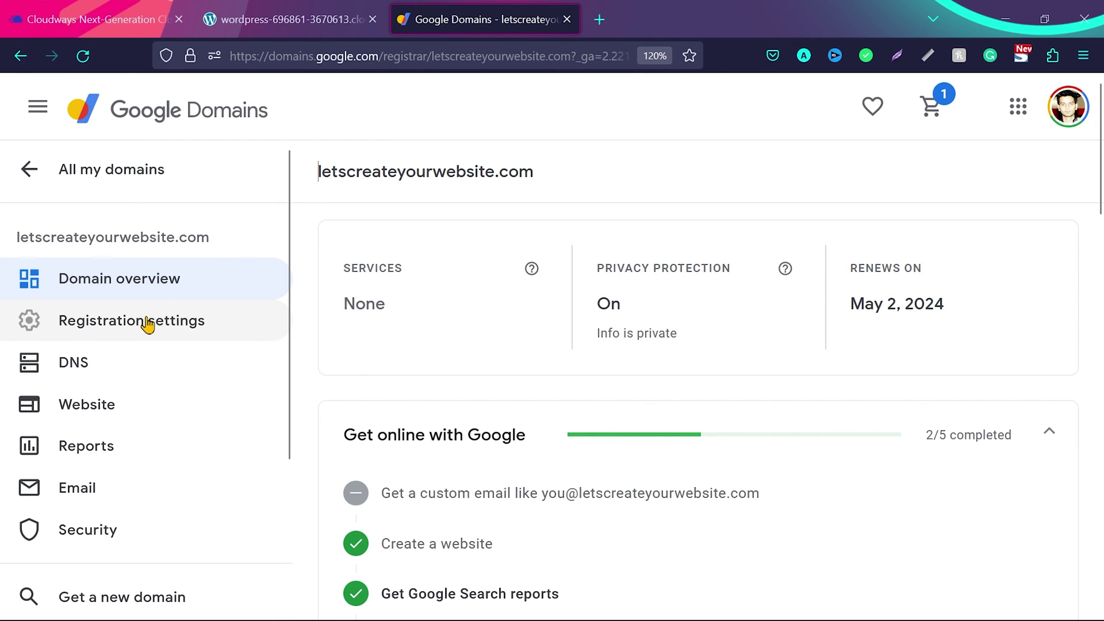
pyautogui.click(90, 363)
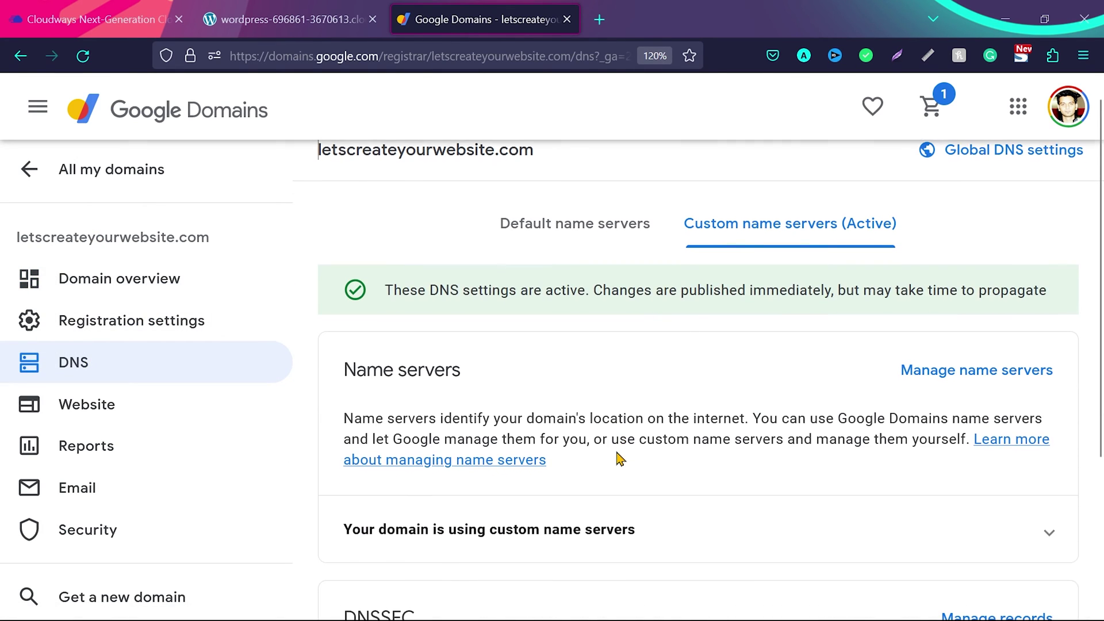
pyautogui.click(577, 231)
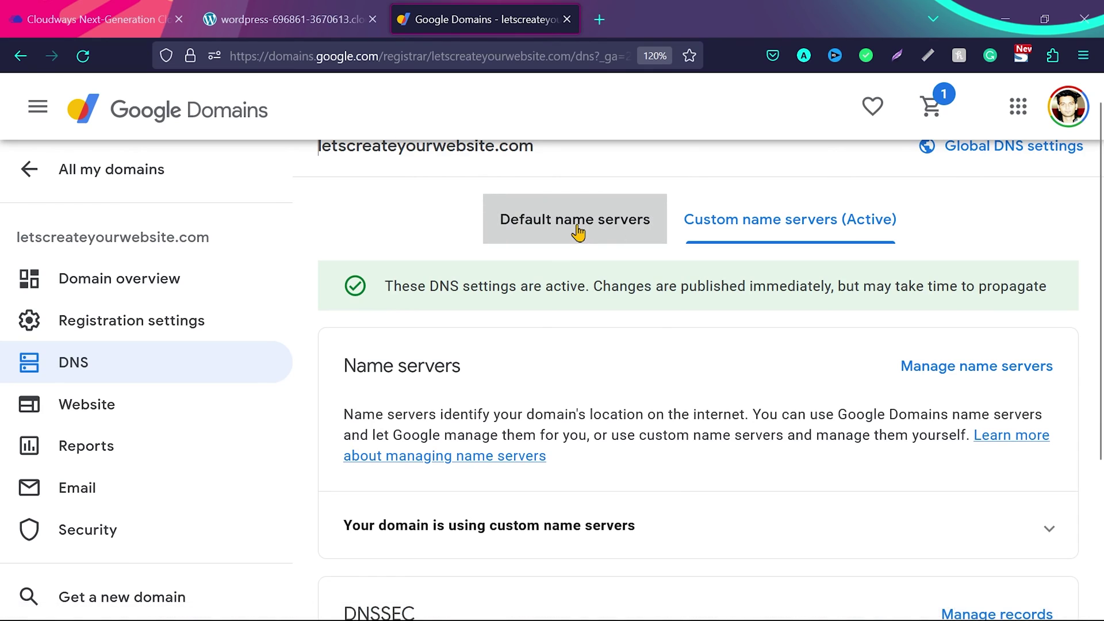
pyautogui.scroll(-2, 656, 387)
pyautogui.scroll(-3, 655, 387)
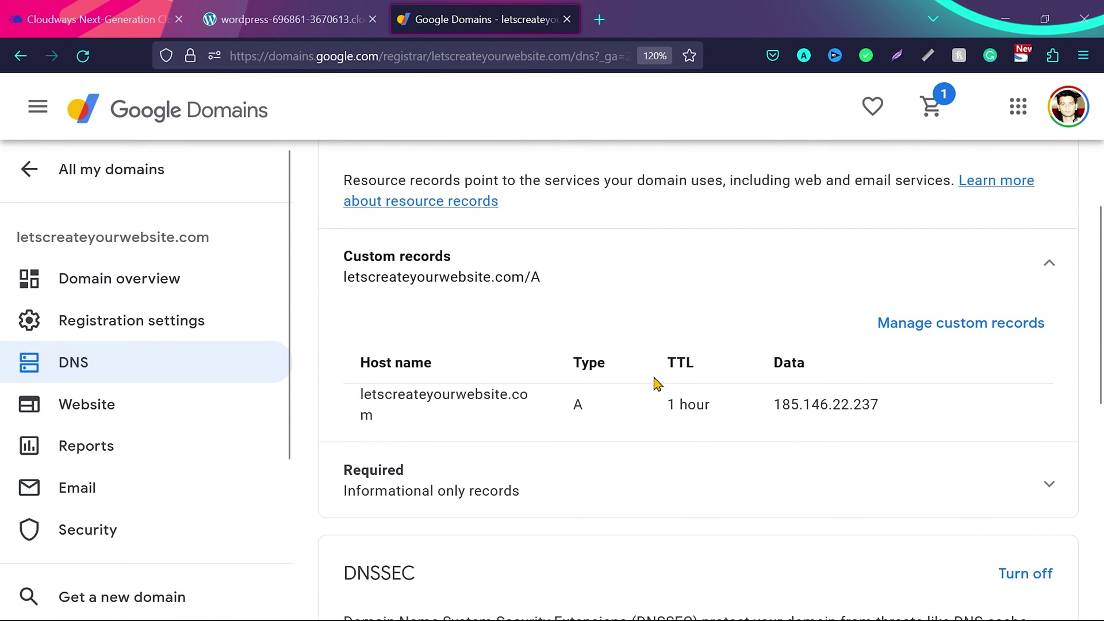
pyautogui.scroll(-2, 656, 386)
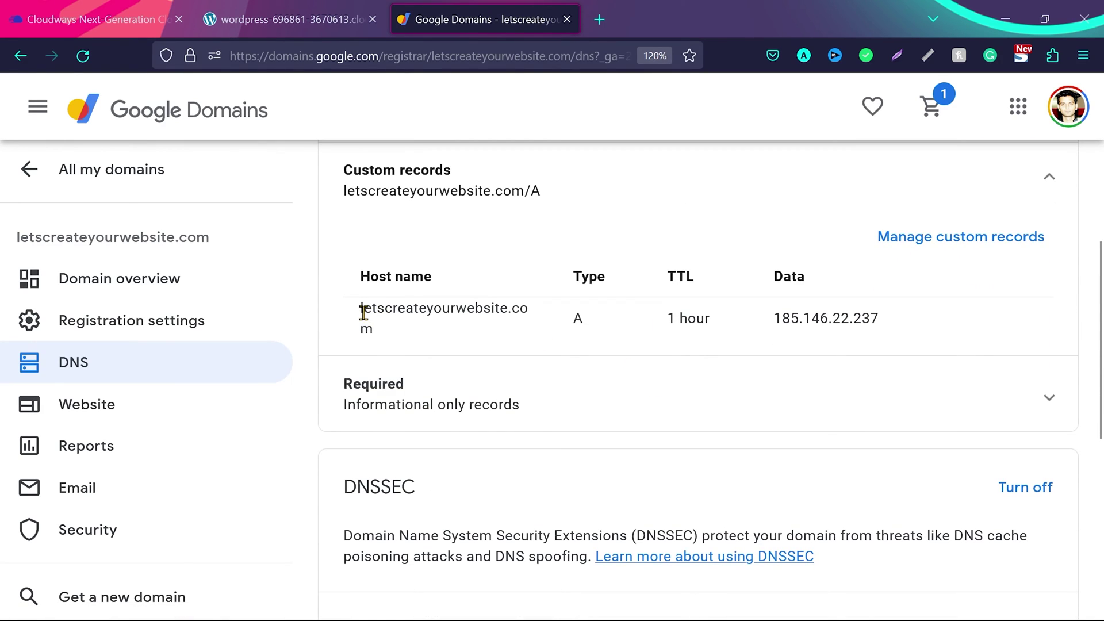
pyautogui.moveTo(774, 319); pyautogui.dragTo(880, 318)
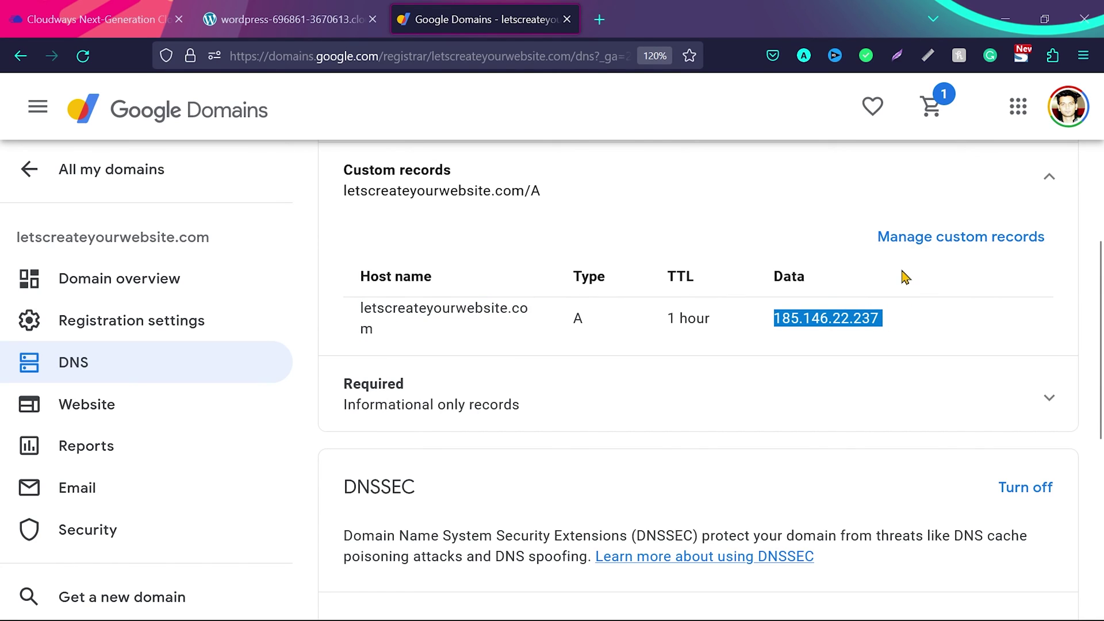
# Set the custom A record's host name to @, then return to the blog's tab
pyautogui.click(963, 240)
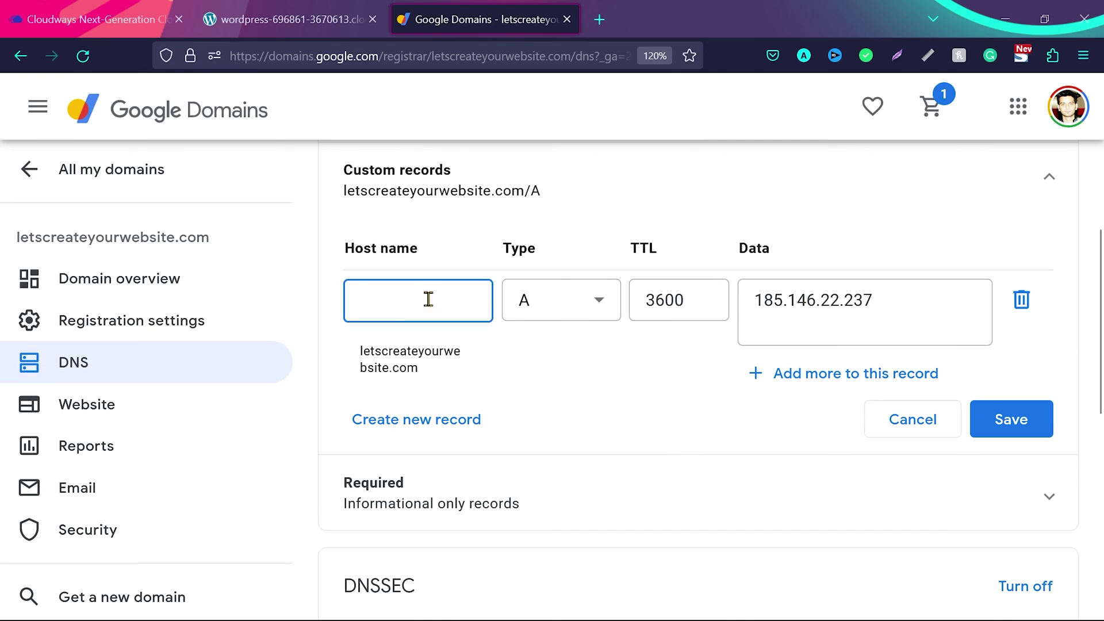
pyautogui.write('@')
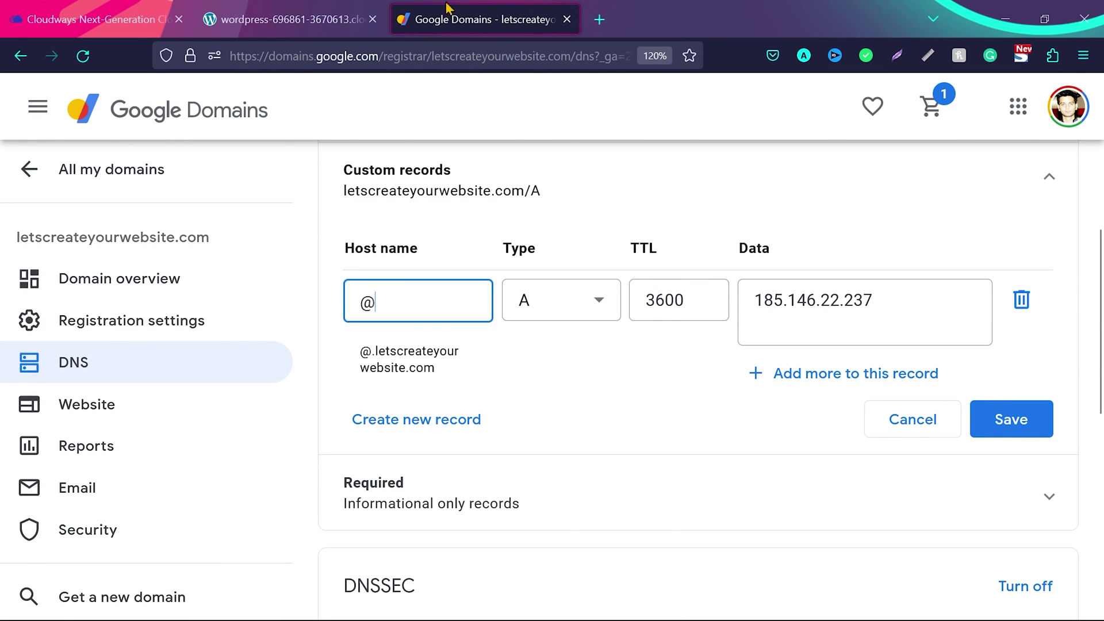
pyautogui.click(274, 18)
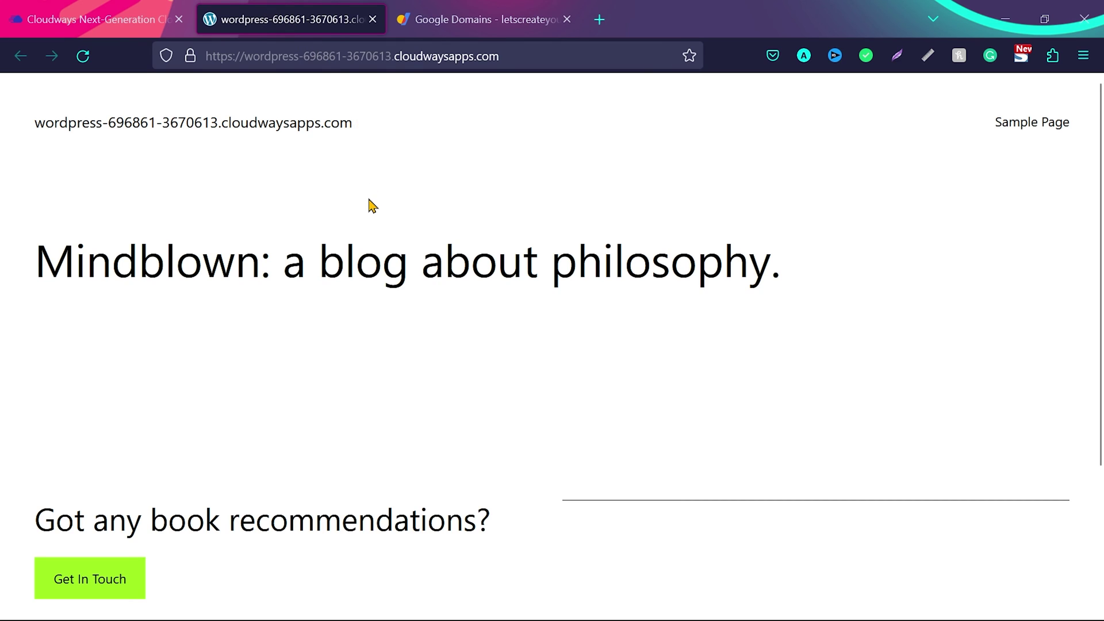